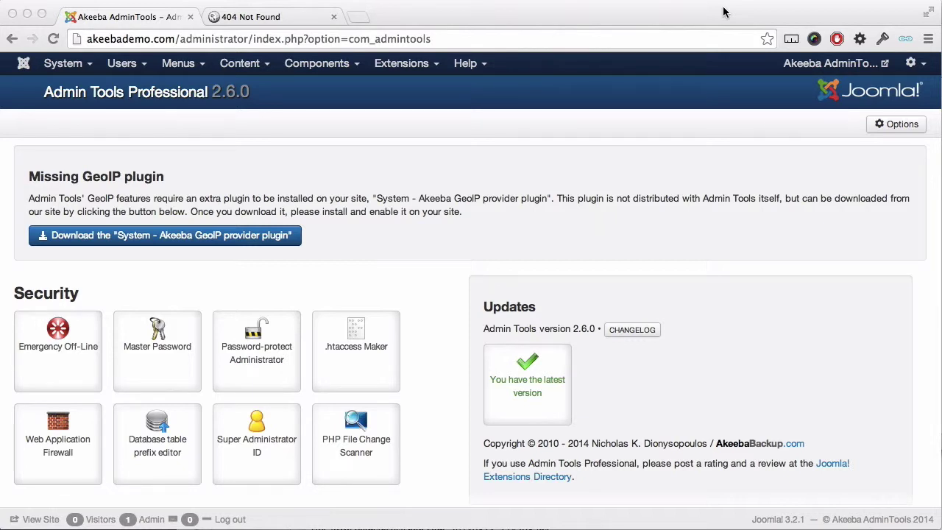
# Step: Save a master password protecting all features, with Password-protect Administrator kept at Yes
pyautogui.click(165, 359)
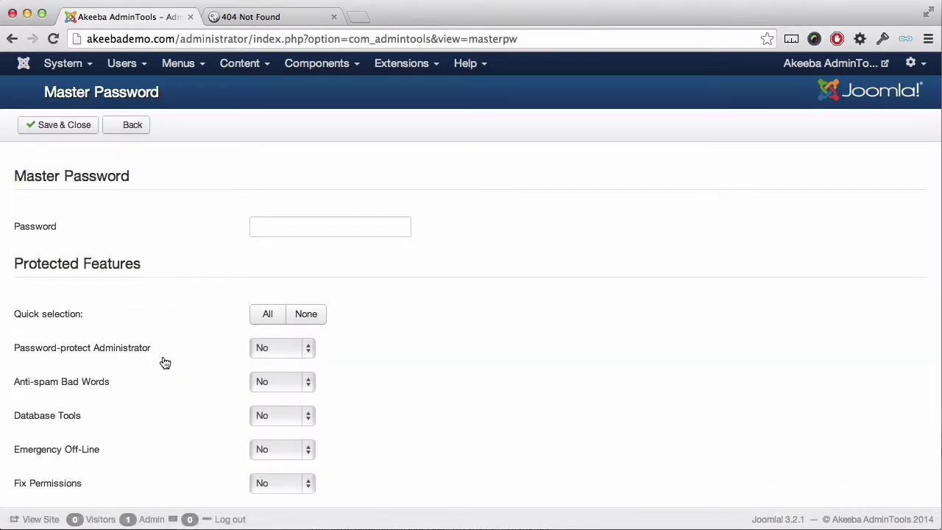
pyautogui.click(279, 224)
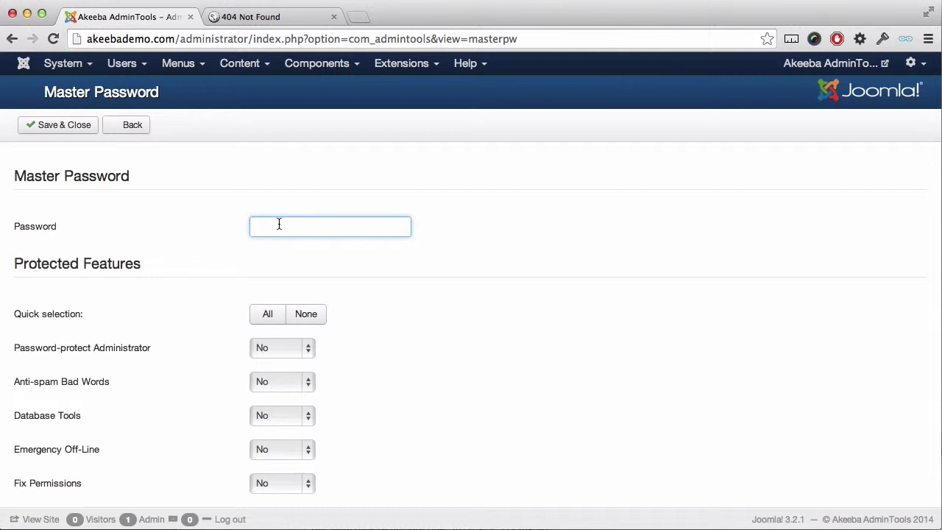
pyautogui.write('•••••')
pyautogui.scroll(-5, 212, 364)
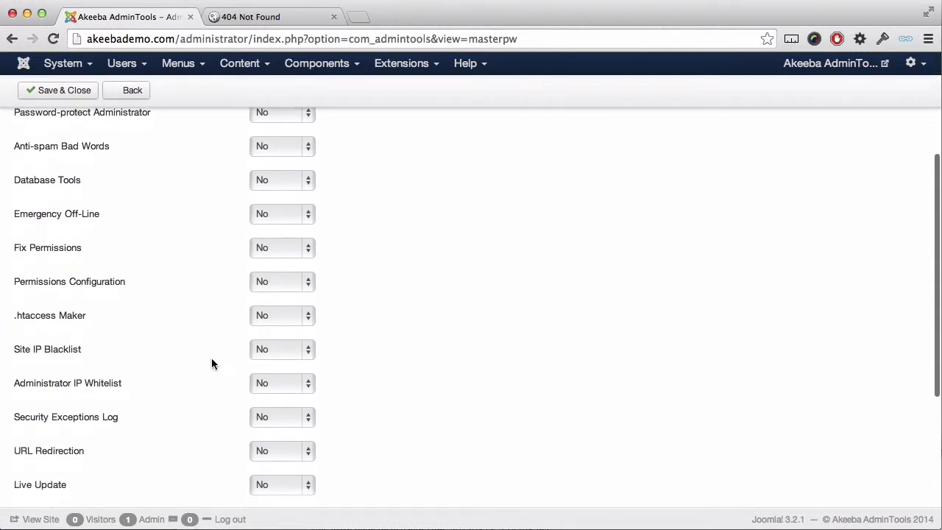
pyautogui.scroll(2, 211, 364)
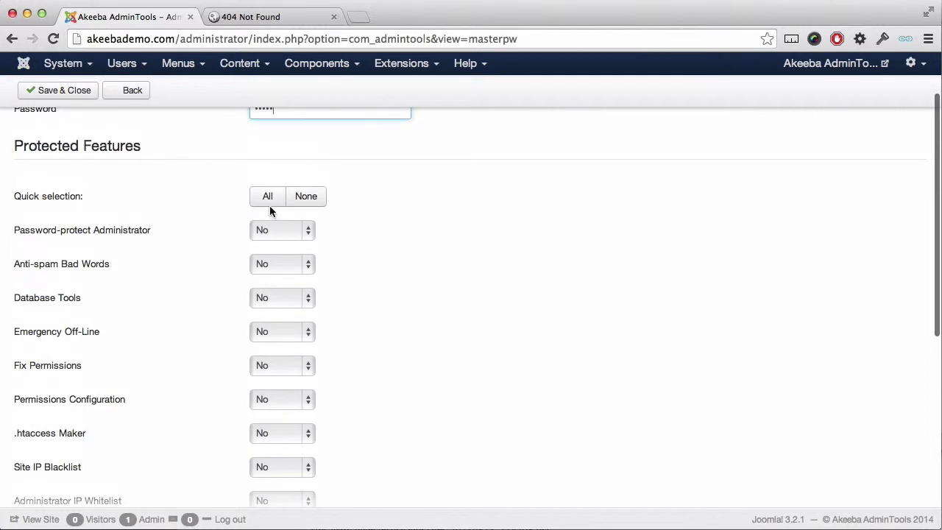
pyautogui.click(270, 203)
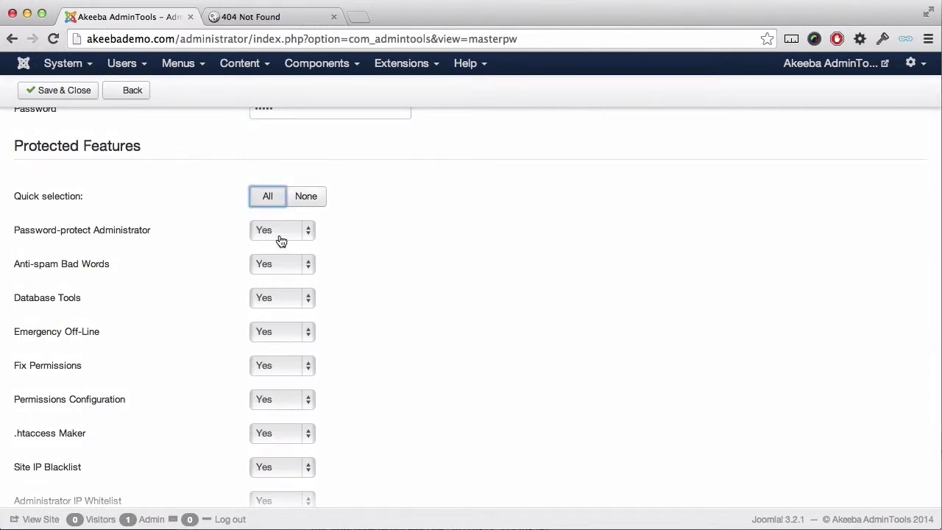
pyautogui.click(280, 231)
pyautogui.click(279, 231)
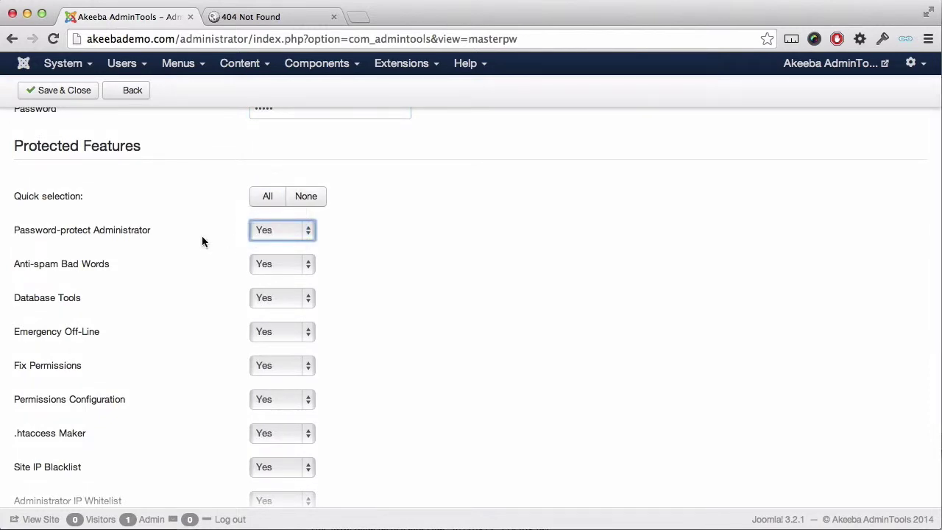
pyautogui.click(79, 101)
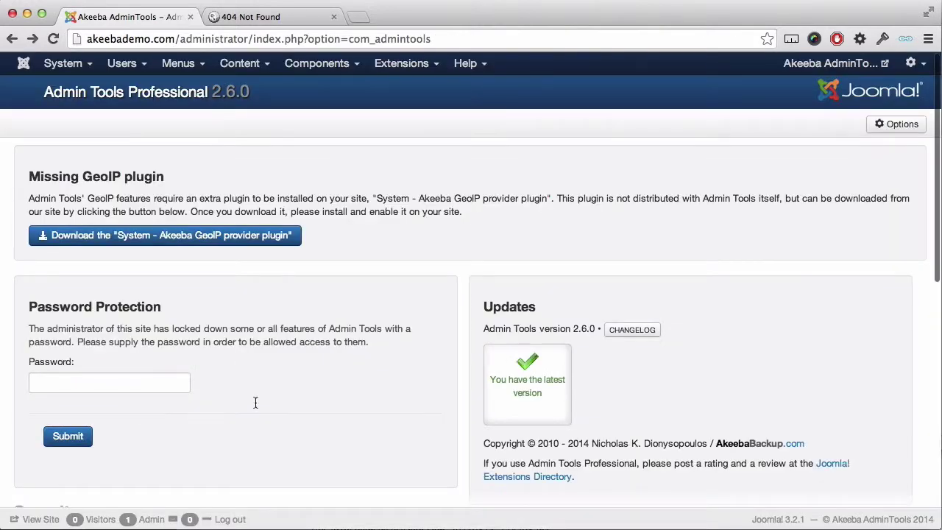
# Step: After the .htaccess Maker refuses access, submit the master password to unlock it
pyautogui.scroll(-5, 256, 403)
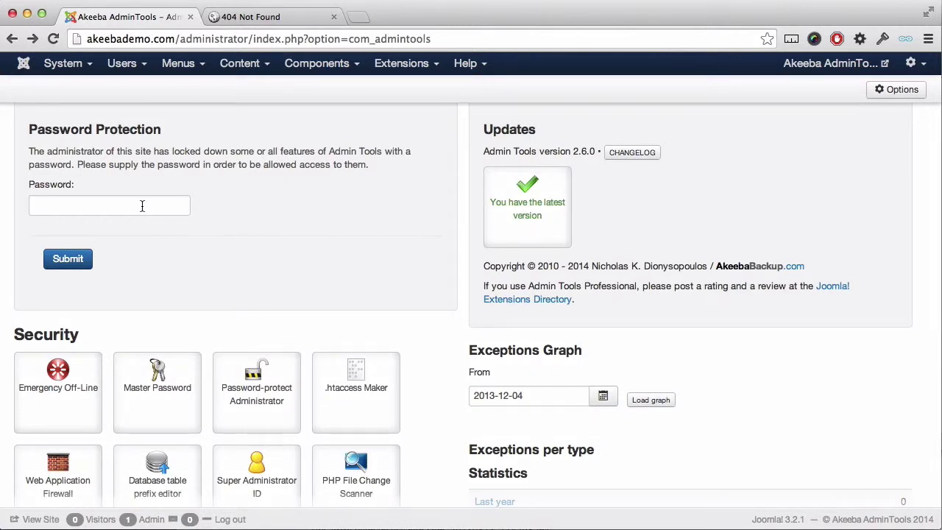
pyautogui.click(351, 392)
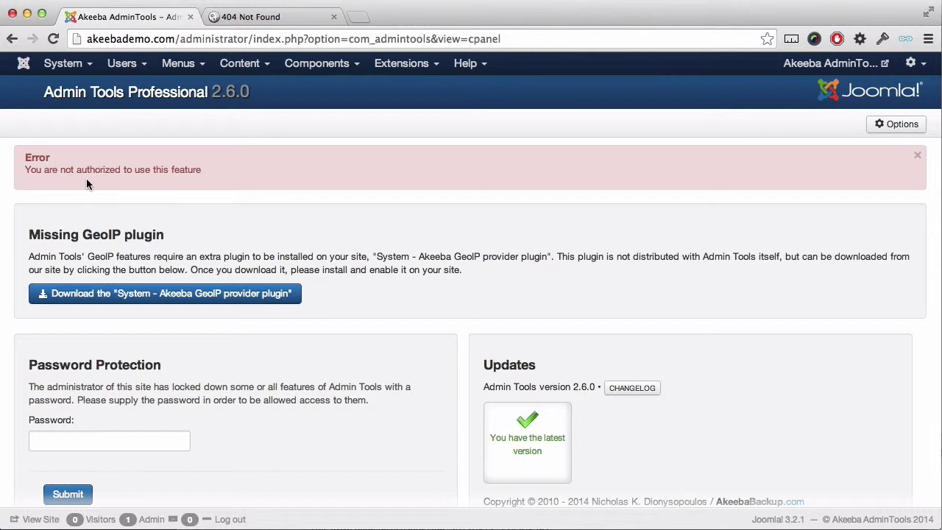
pyautogui.click(69, 440)
pyautogui.write('•••••')
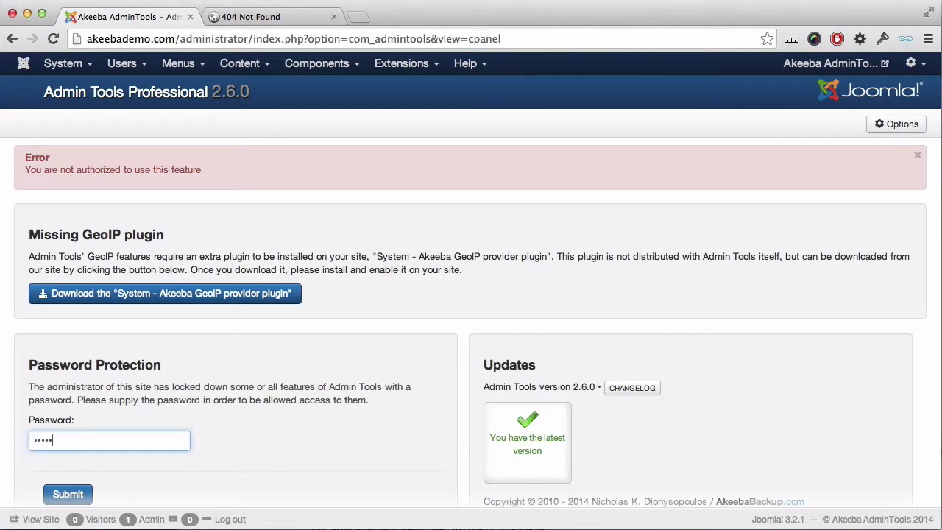
pyautogui.click(58, 498)
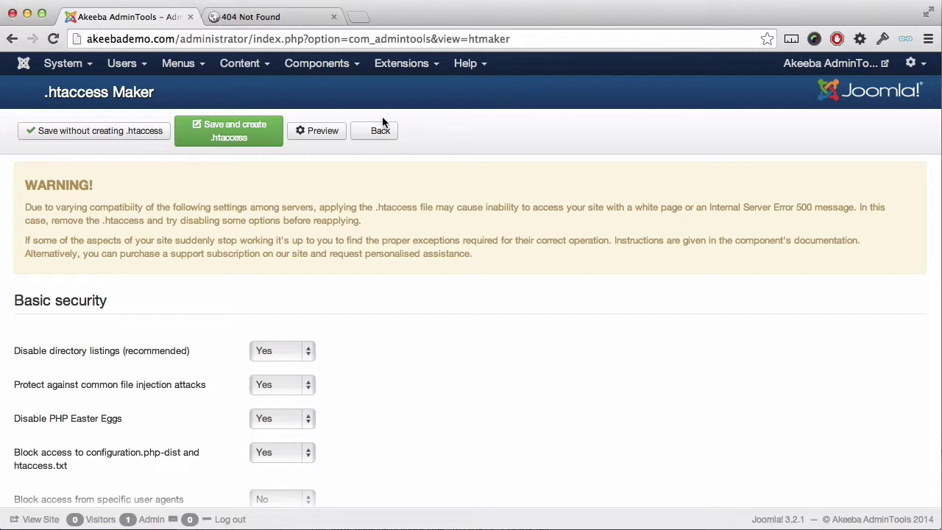
# Step: Go back from the .htaccess Maker to the control panel without changes
pyautogui.click(380, 131)
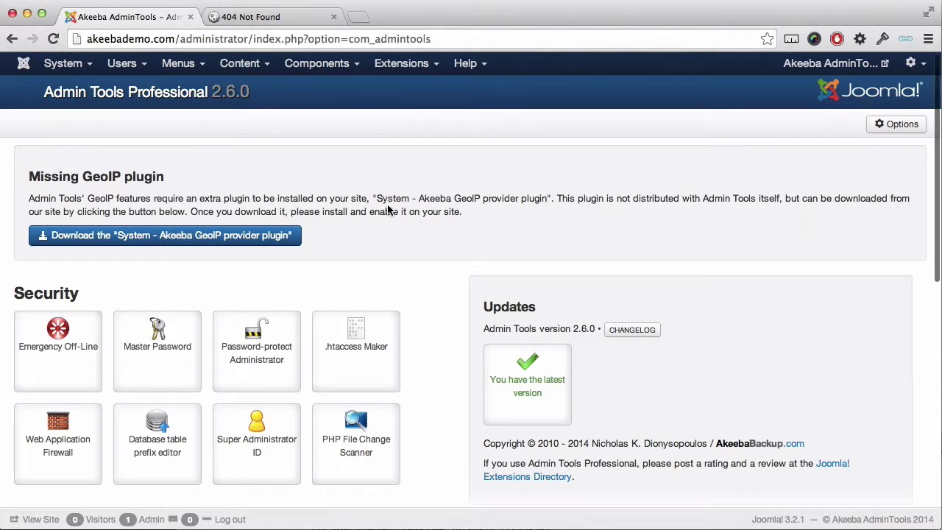
# Step: Save 'without' as the WAF administrator secret URL parameter, then open the account menu
pyautogui.click(78, 422)
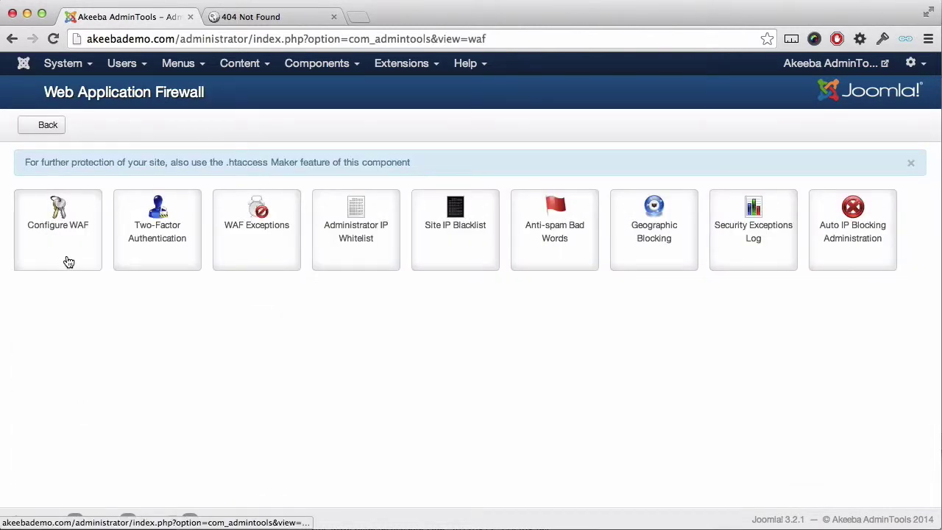
pyautogui.click(69, 262)
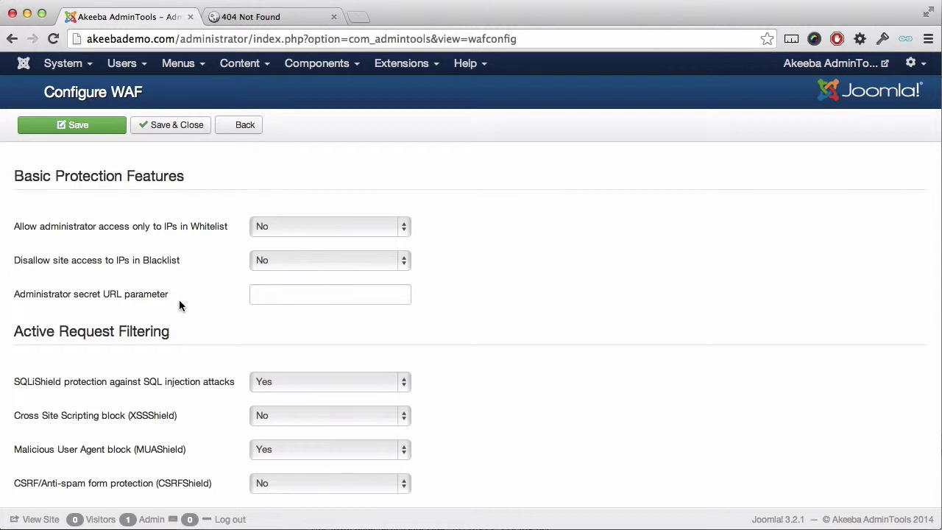
pyautogui.click(264, 294)
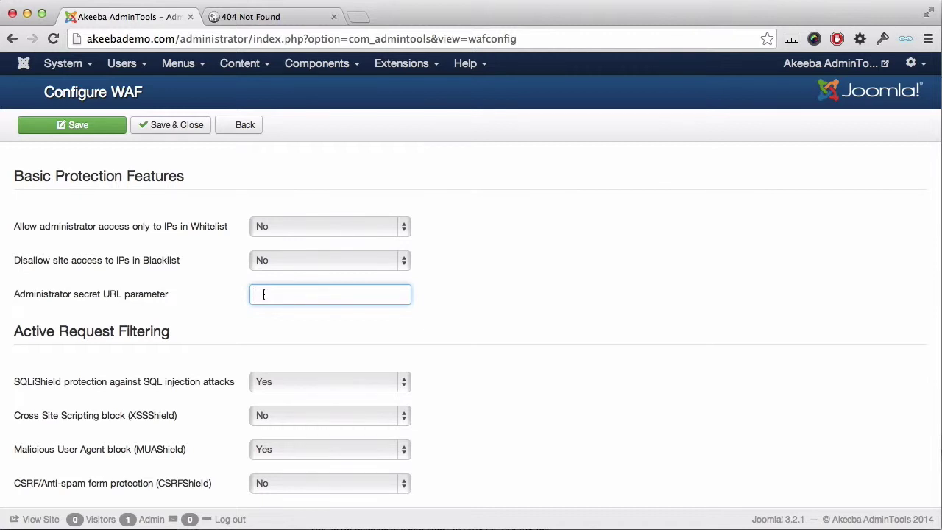
pyautogui.write('without')
pyautogui.click(175, 129)
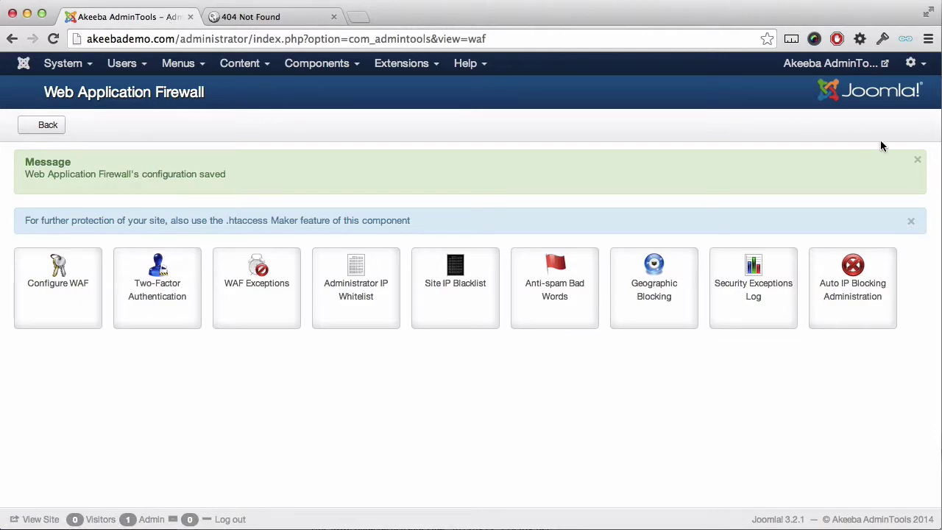
pyautogui.click(925, 65)
# Step: Log out and try loading the plain /administrator address
pyautogui.click(904, 152)
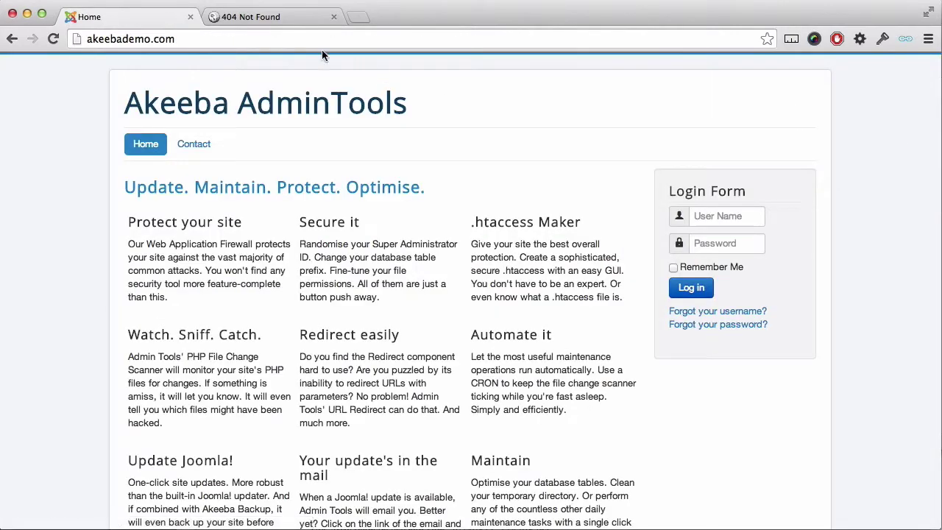
pyautogui.click(441, 40)
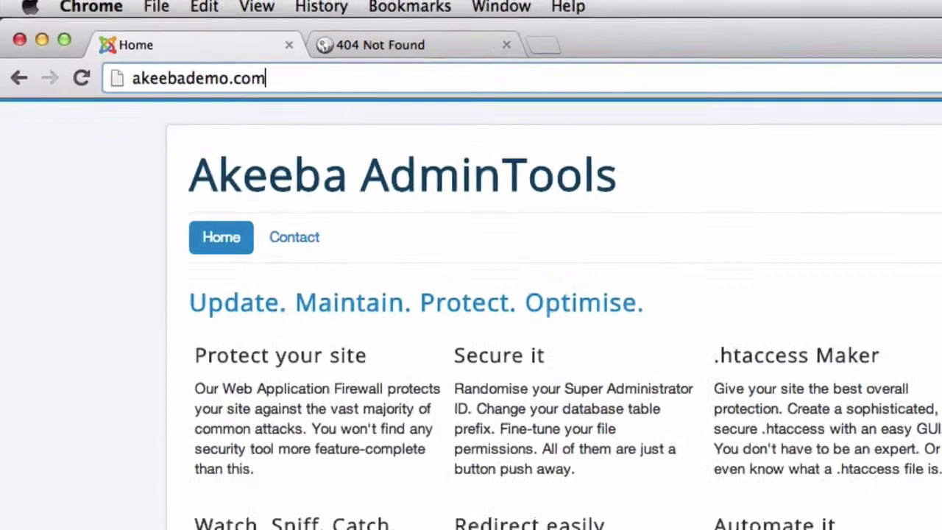
pyautogui.write('/administrtor')
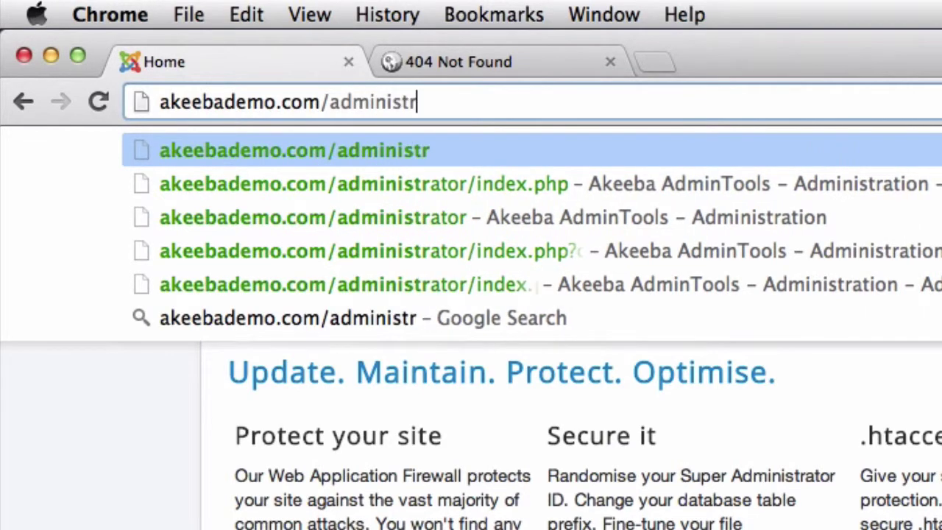
pyautogui.press('BackSpace')
pyautogui.press('BackSpace')
pyautogui.press('BackSpace')
pyautogui.press('BackSpace')
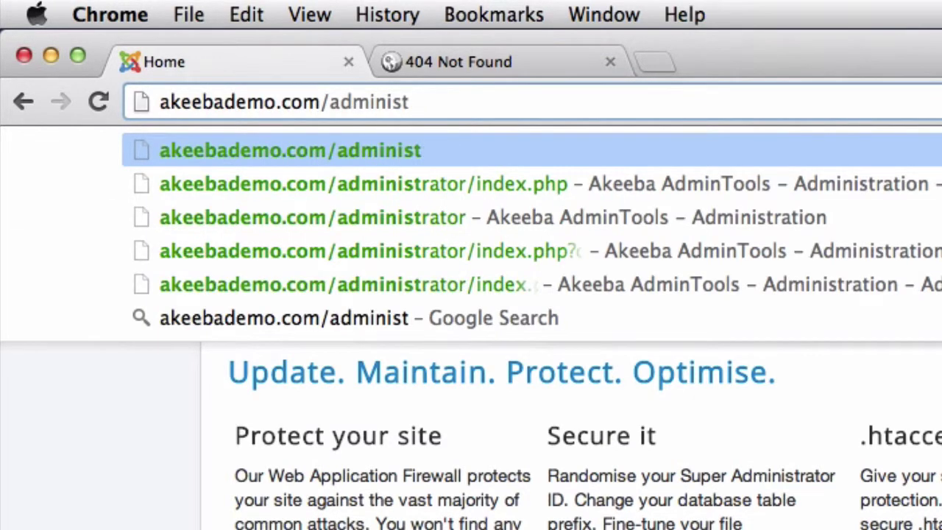
pyautogui.write('rator')
pyautogui.press('Return')
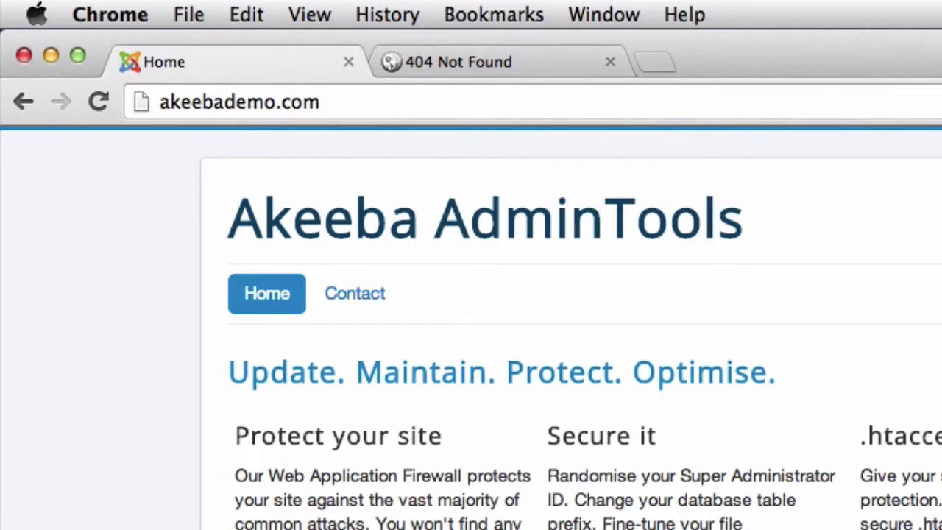
# Step: Load /administrator/?without and log in with the administrator username and password
pyautogui.click(494, 103)
pyautogui.press('Right')
pyautogui.write('/admin')
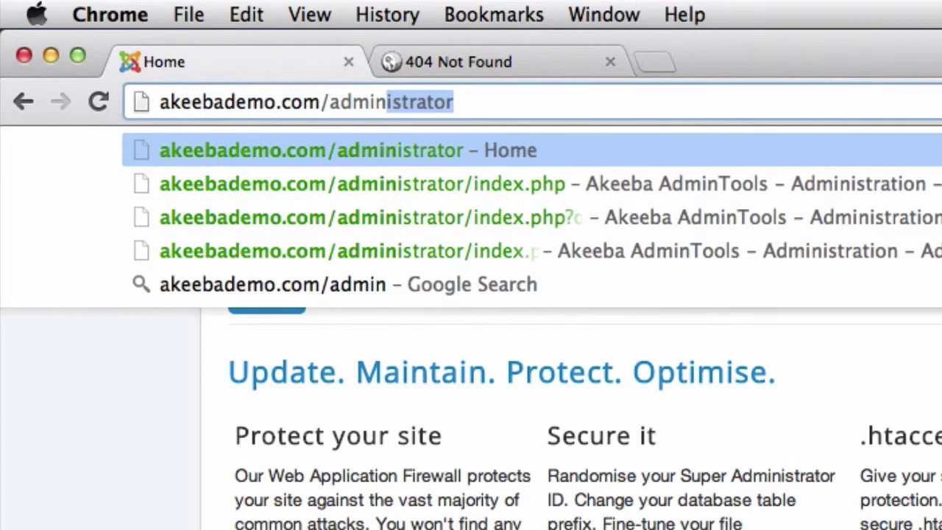
pyautogui.write('istrator')
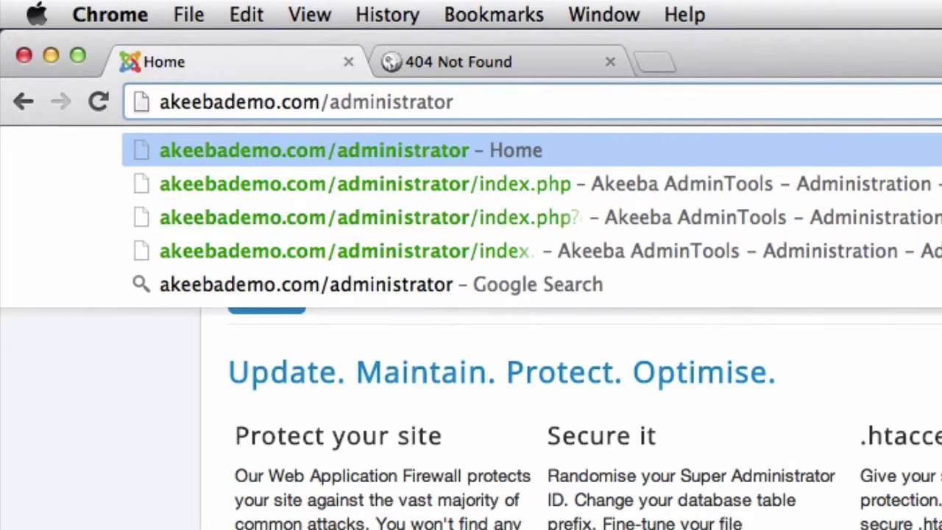
pyautogui.write('/?')
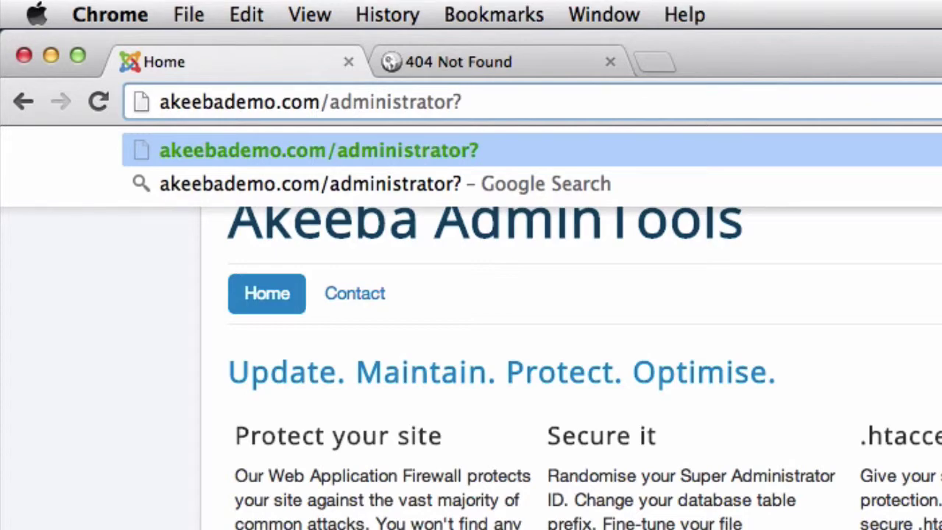
pyautogui.write('without')
pyautogui.press('Return')
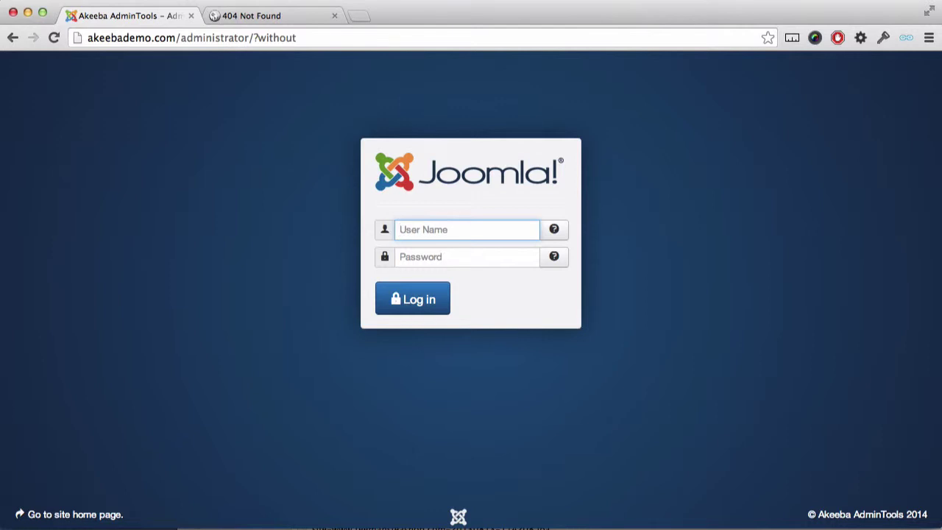
pyautogui.write('brian')
pyautogui.press('Tab')
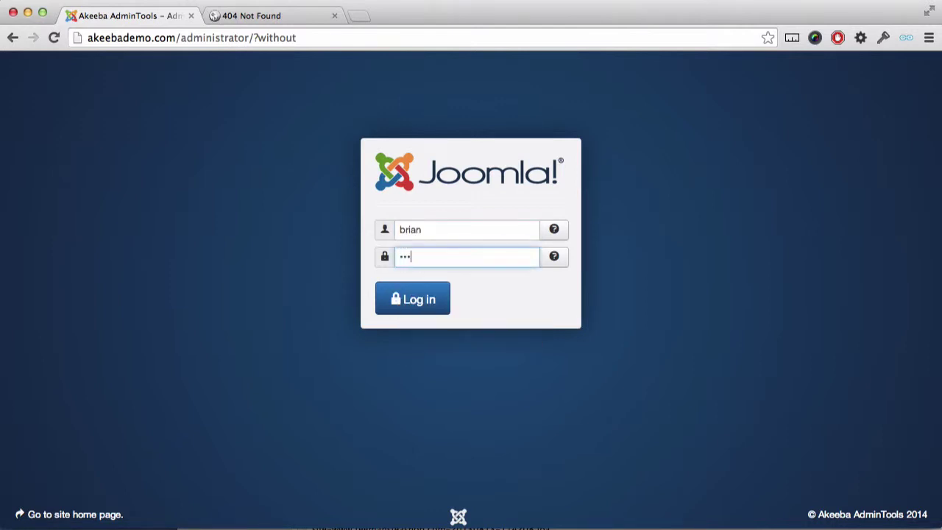
pyautogui.write('•••')
pyautogui.press('Return')
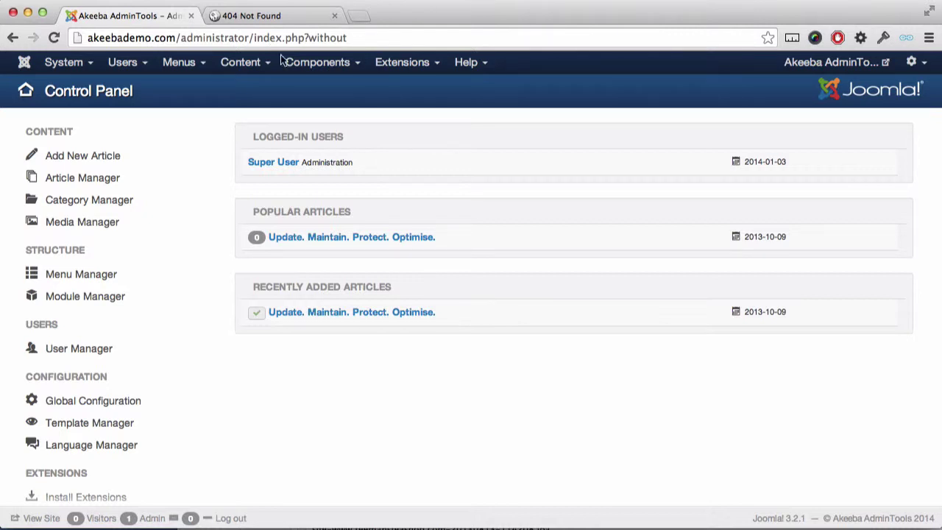
# Step: Open Admin Tools' Password-protect Administrator and enter a username plus the password twice
pyautogui.click(317, 62)
pyautogui.click(325, 81)
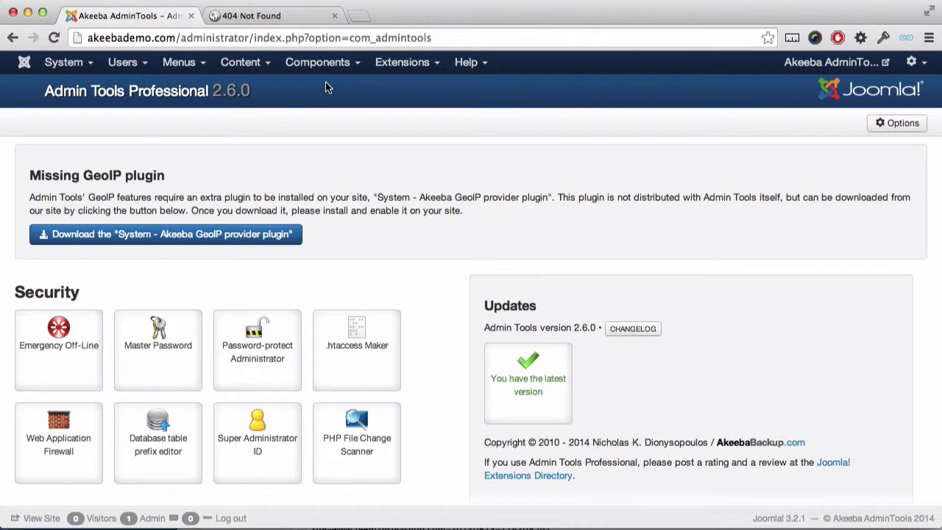
pyautogui.click(264, 336)
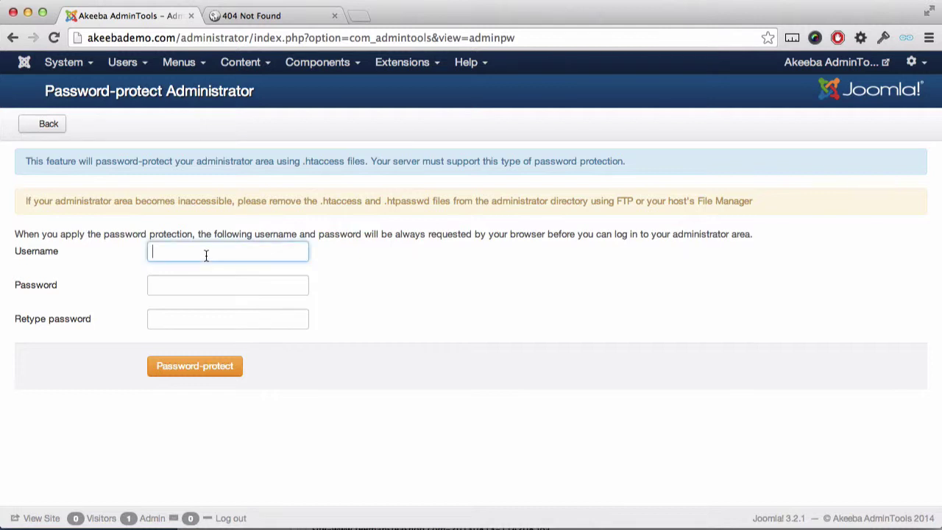
pyautogui.write('brian')
pyautogui.press('Tab')
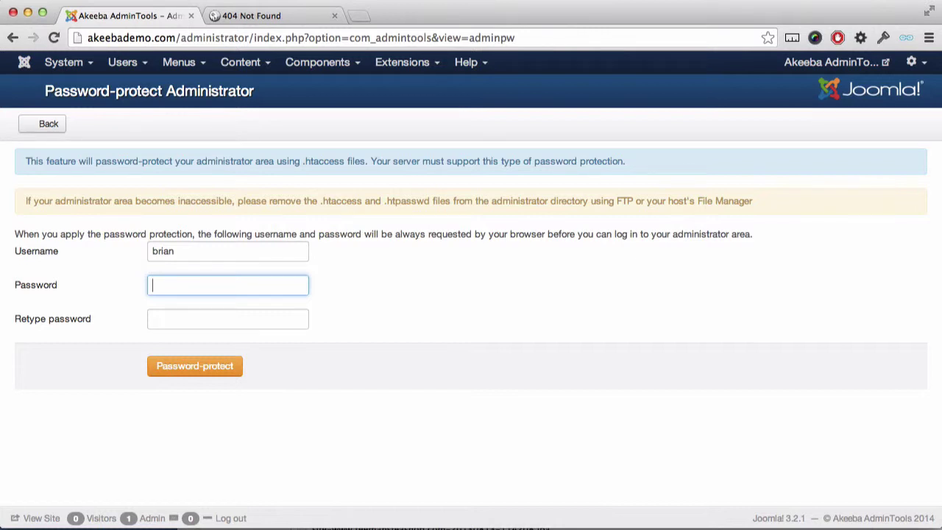
pyautogui.write('*******')
pyautogui.press('Tab')
pyautogui.write('*******')
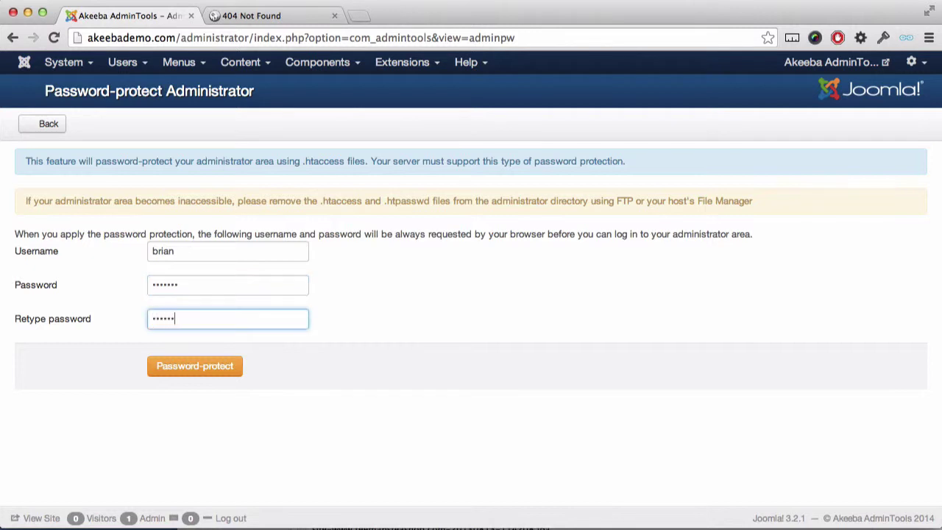
# Step: Apply administrator password protection and log in at the Authentication Required prompt
pyautogui.click(179, 366)
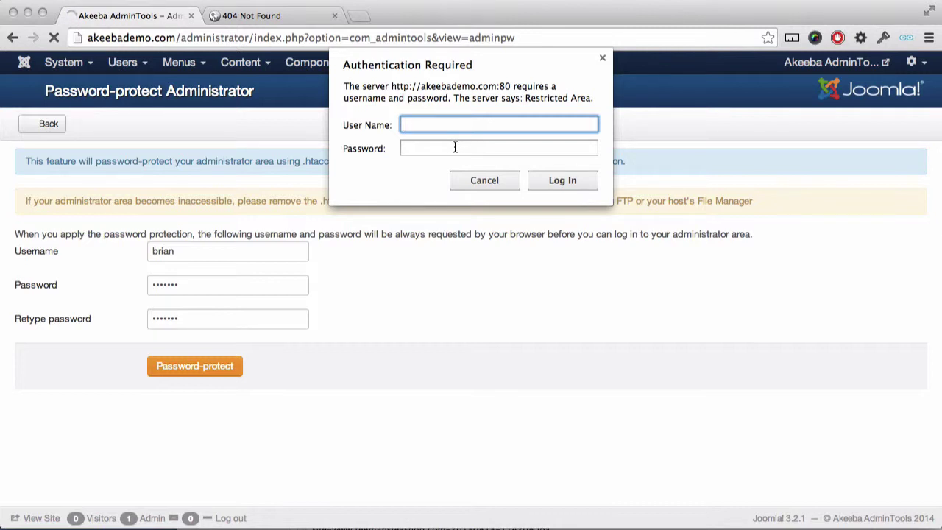
pyautogui.write('brian')
pyautogui.press('Tab')
pyautogui.write('*******')
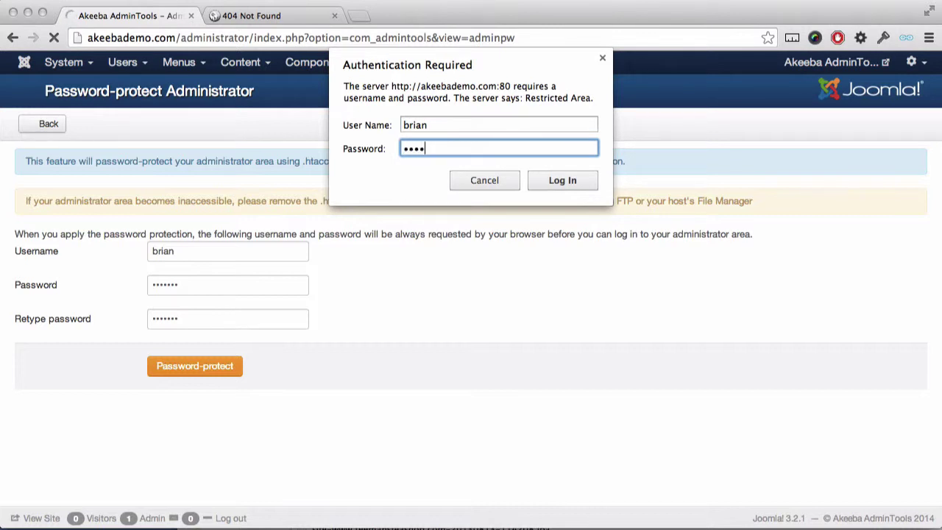
pyautogui.click(582, 179)
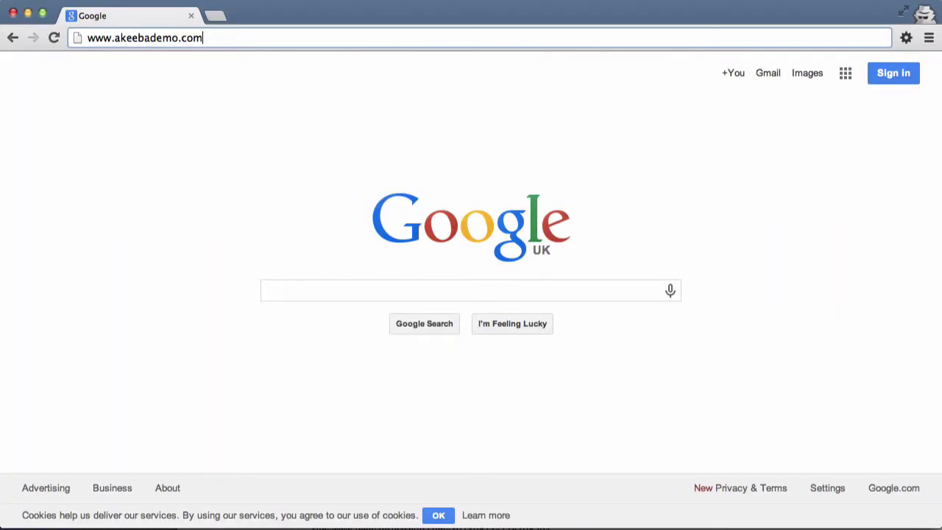
pyautogui.write('/ad')
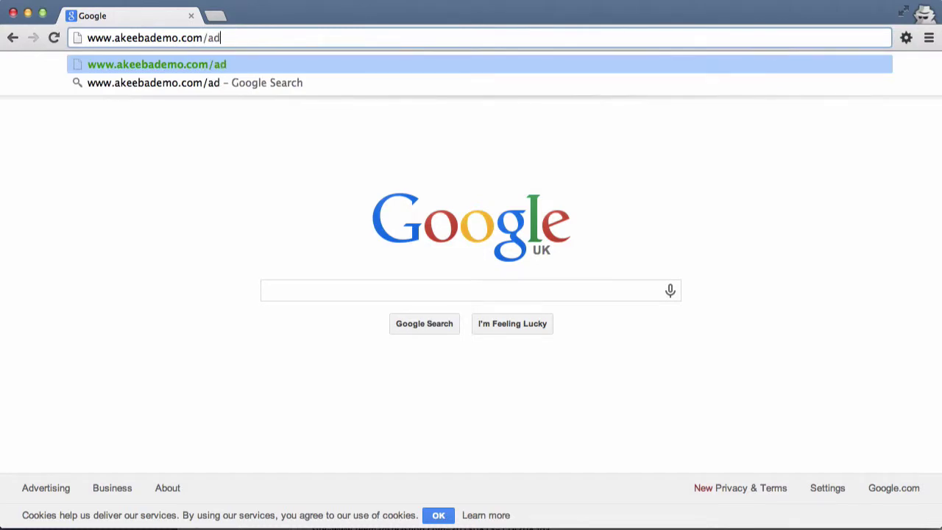
pyautogui.write('ministrator')
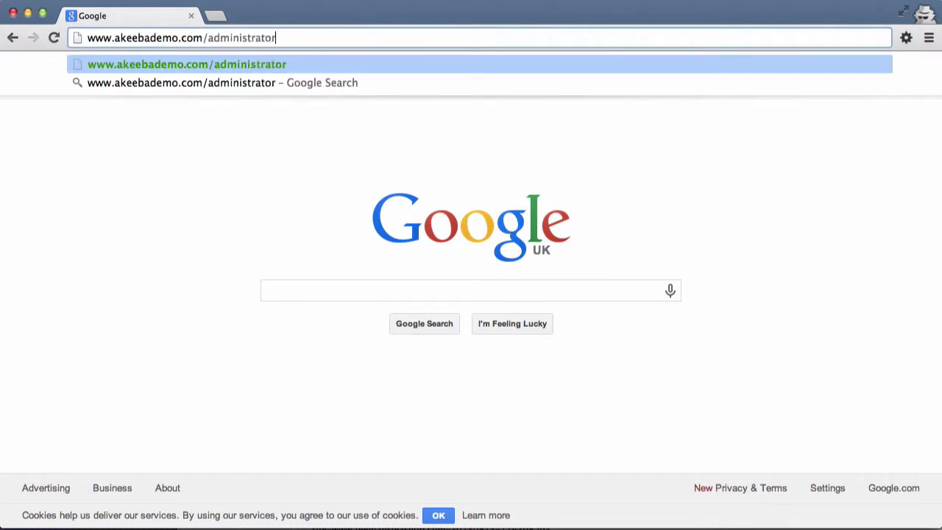
pyautogui.write('/?')
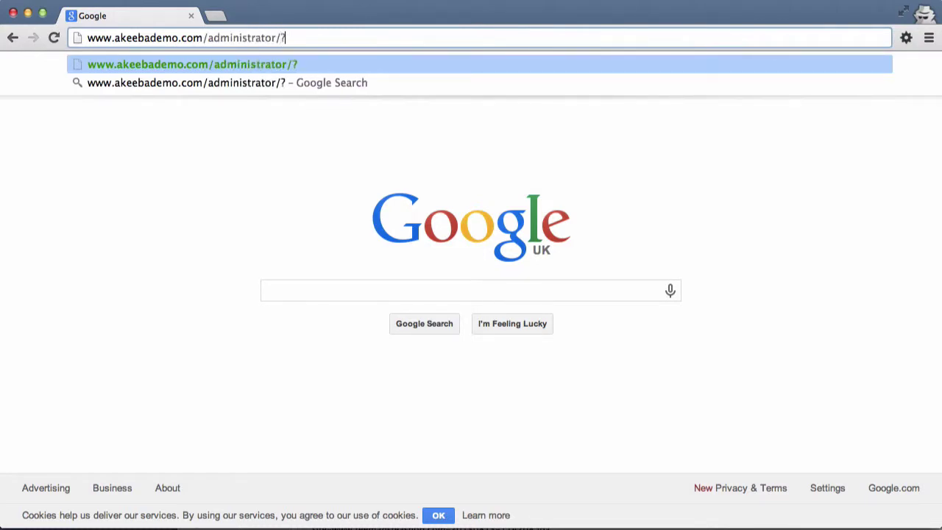
pyautogui.write('without')
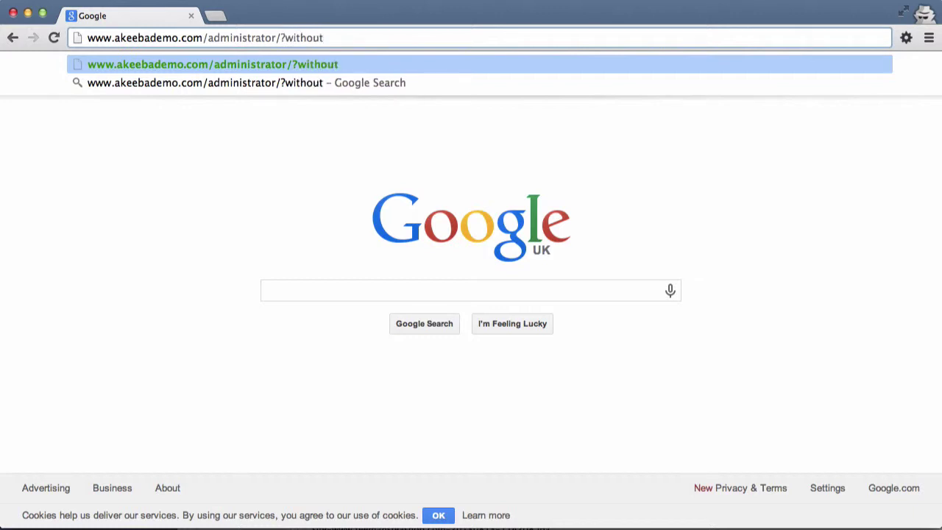
pyautogui.press('Return')
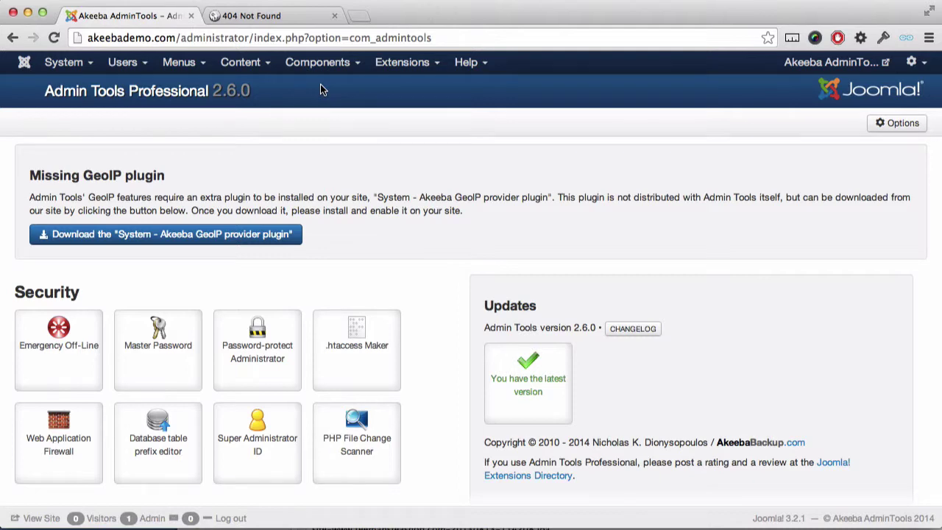
# Step: Review the Emergency Off-Line .htaccess code and set the site offline
pyautogui.click(81, 327)
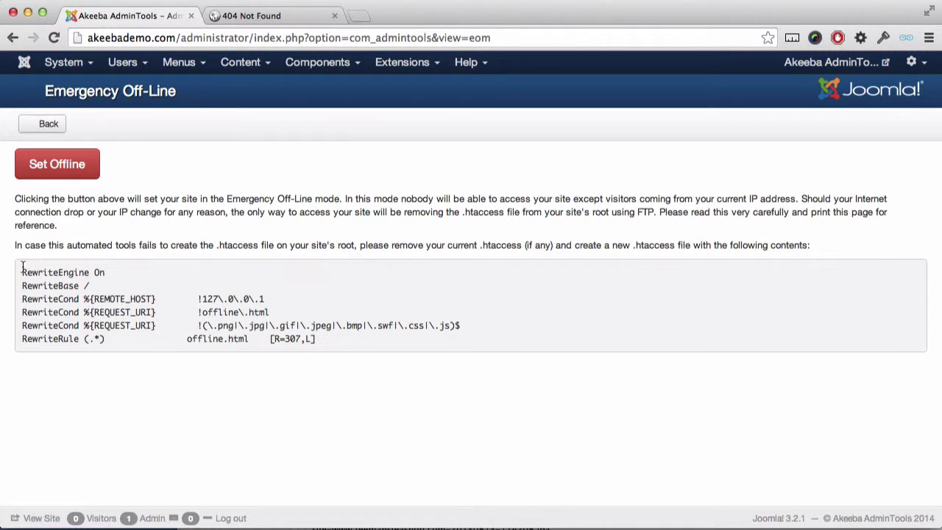
pyautogui.moveTo(22, 269); pyautogui.dragTo(15, 352)
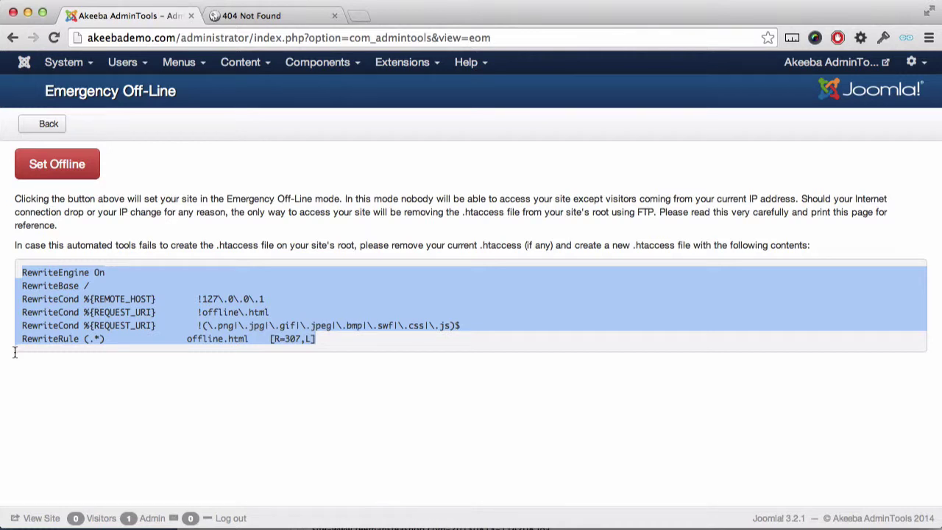
pyautogui.click(25, 372)
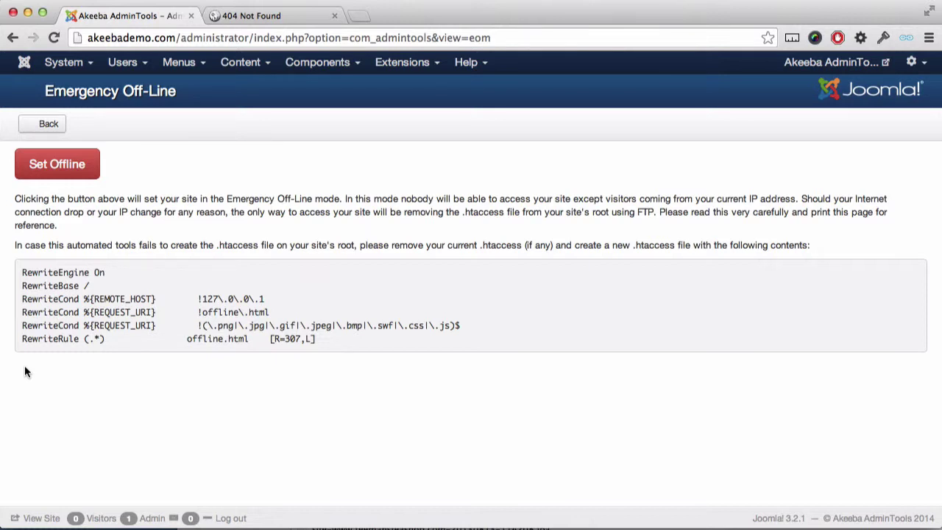
pyautogui.click(79, 174)
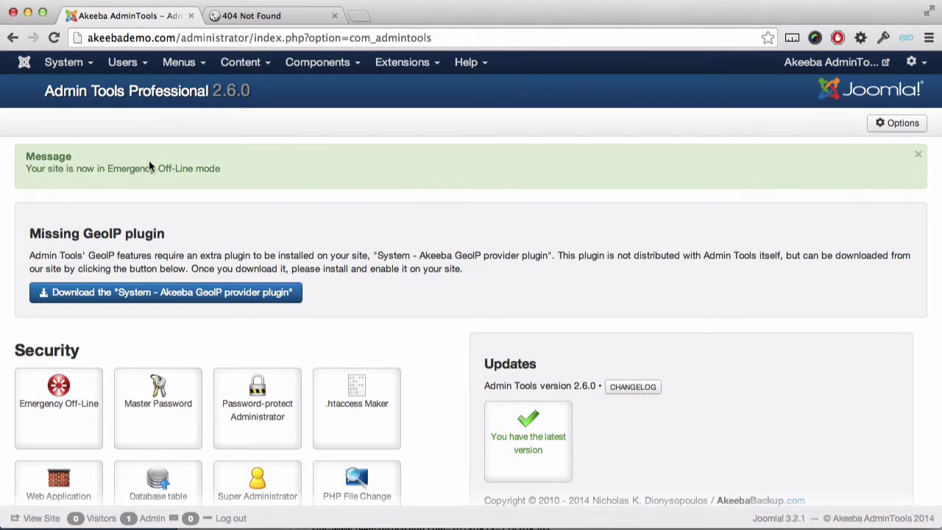
# Step: Check the offline.html tab, then go back to the Admin Tools dashboard tab
pyautogui.click(253, 16)
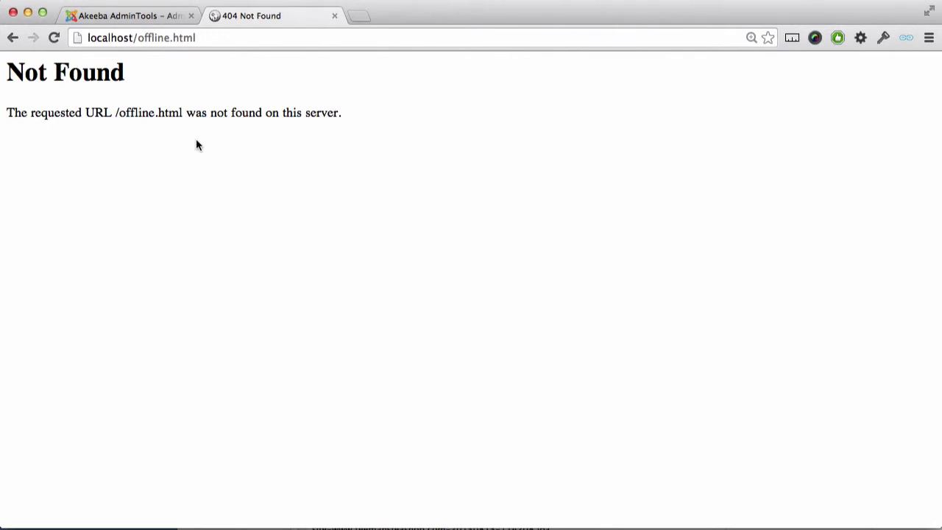
pyautogui.click(143, 19)
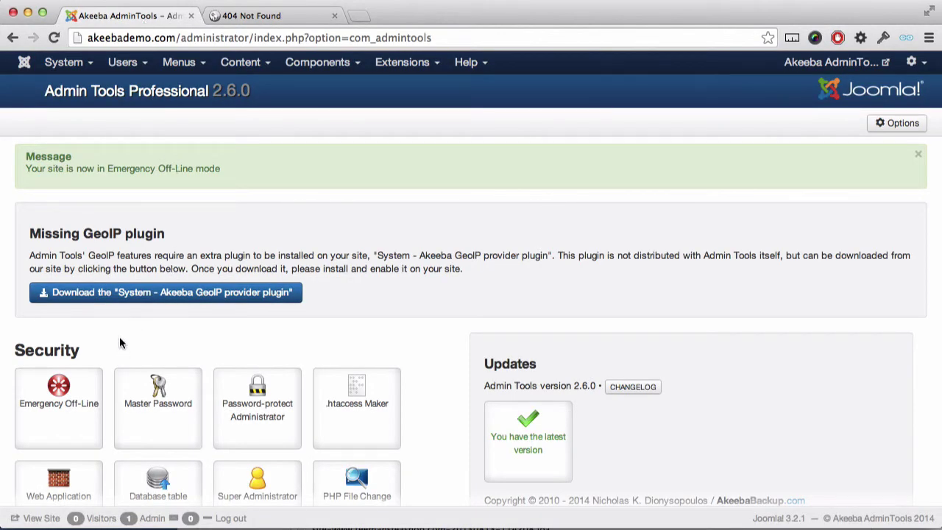
# Step: Take the site out of Emergency Off-Line mode and check akeebademo.com's home page loads in a new tab
pyautogui.click(73, 398)
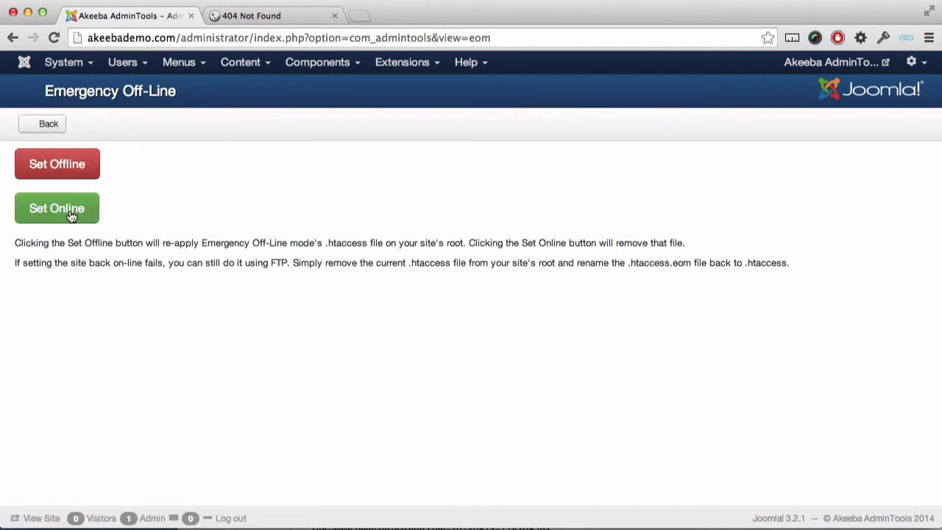
pyautogui.click(71, 213)
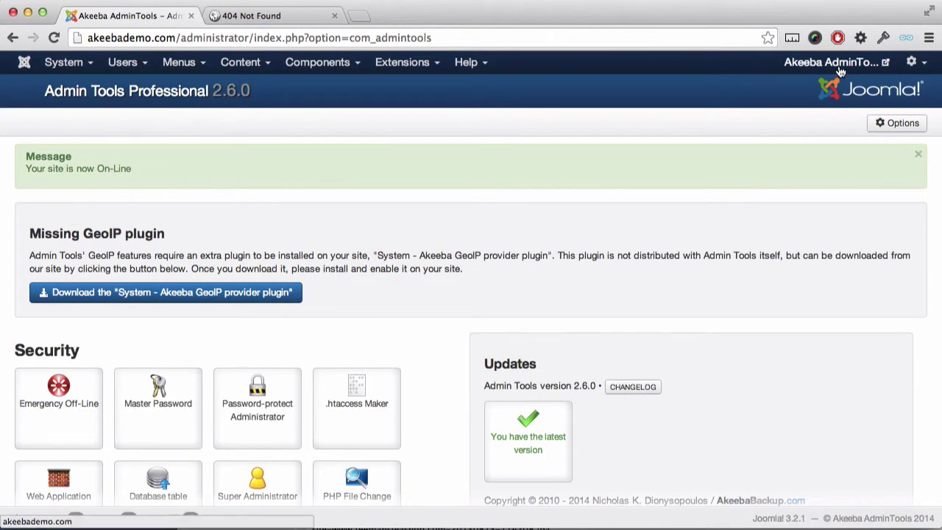
pyautogui.click(839, 65)
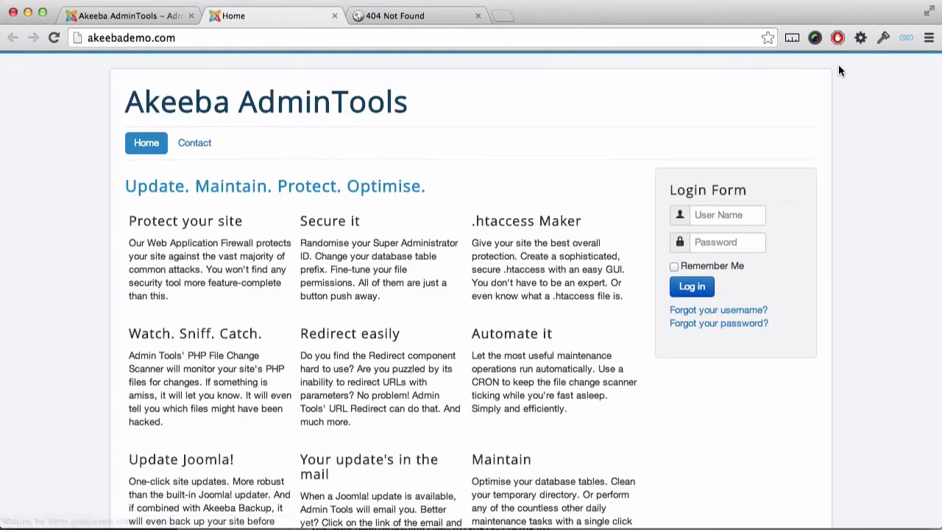